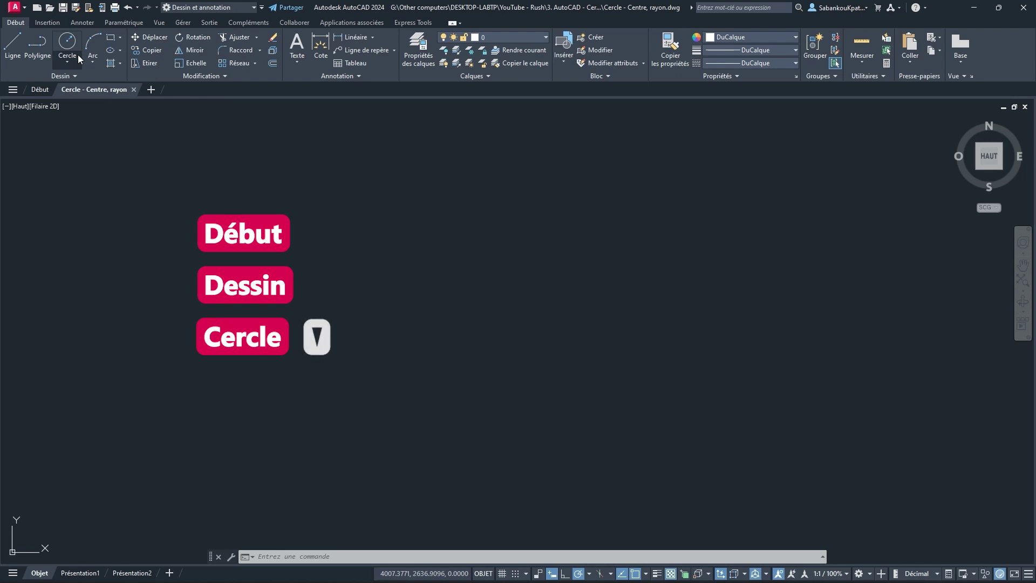
- Draw a Centre, Radius circle of radius 500 around a picked centre point
{"action": "left_click", "coordinate": [78, 54]}
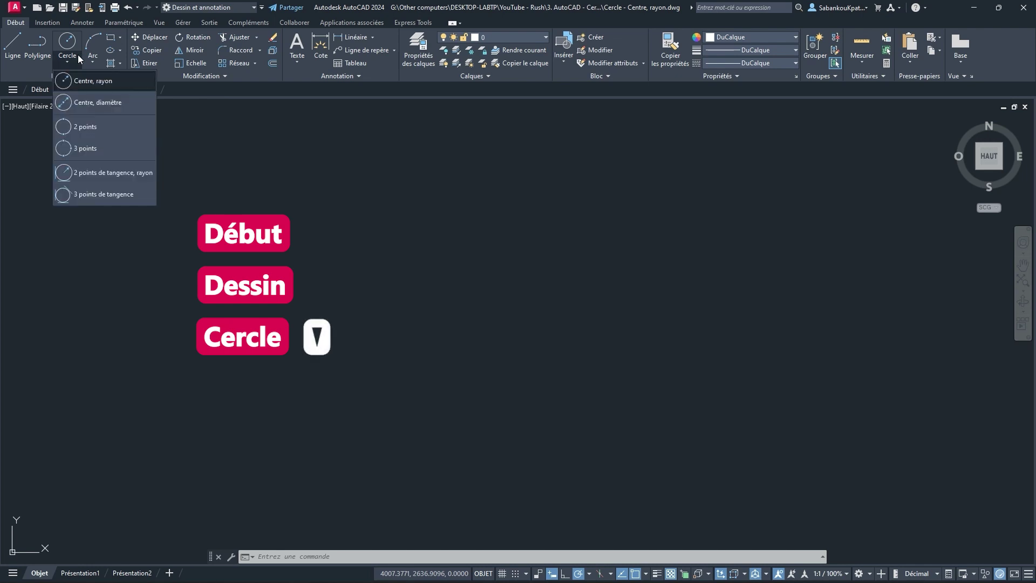
{"action": "left_click", "coordinate": [138, 80]}
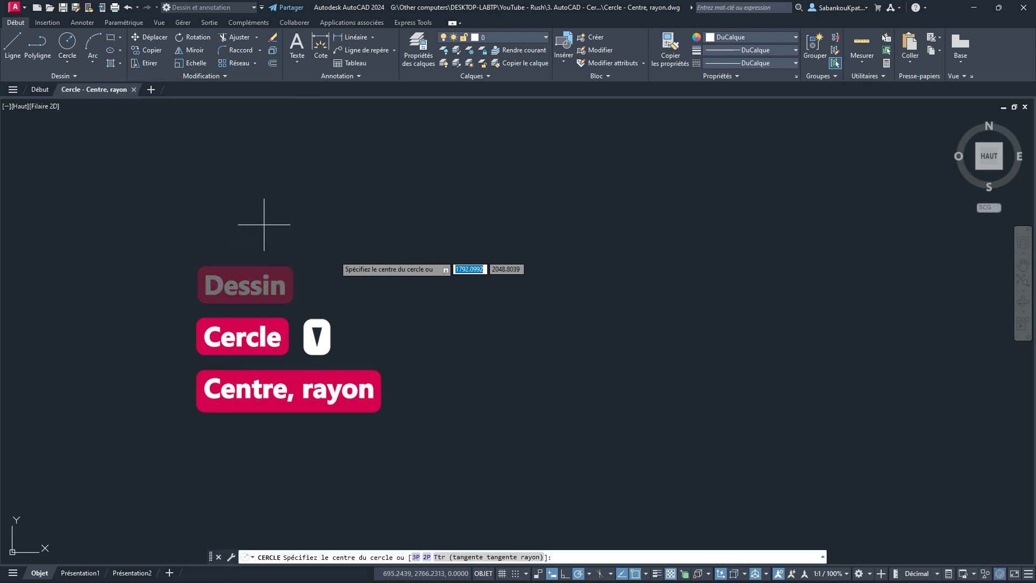
{"action": "left_click", "coordinate": [502, 299]}
{"action": "type", "text": "500"}
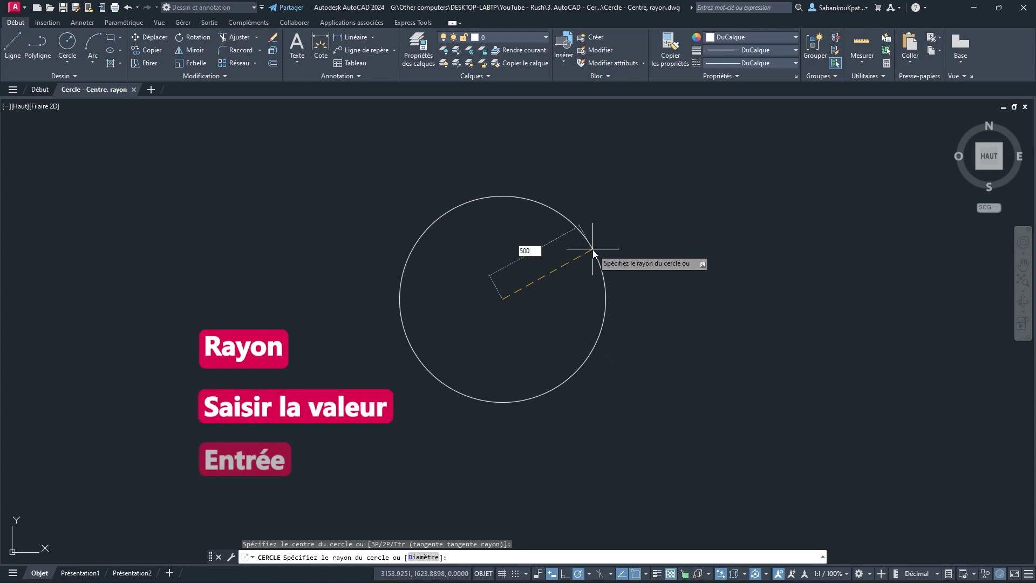
{"action": "key", "text": "Return"}
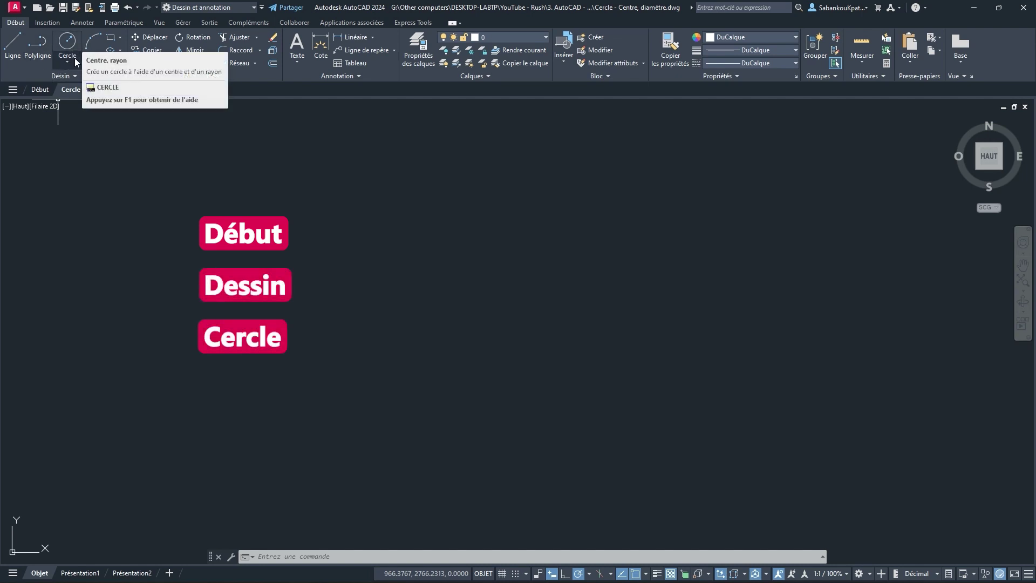
- Draw a Centre, Diameter circle with diameter 1000 around a picked centre
{"action": "left_click", "coordinate": [75, 61]}
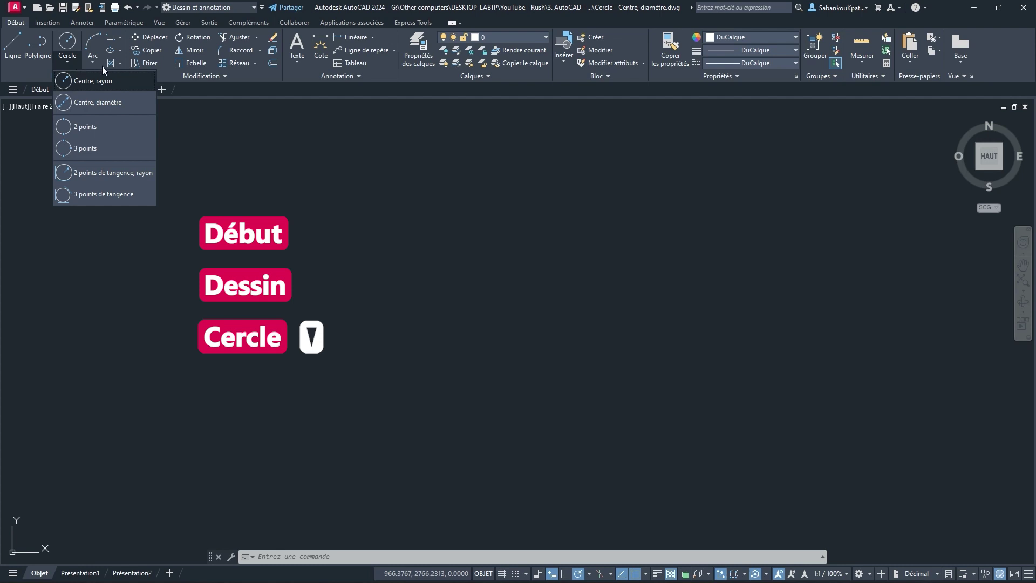
{"action": "left_click", "coordinate": [138, 101]}
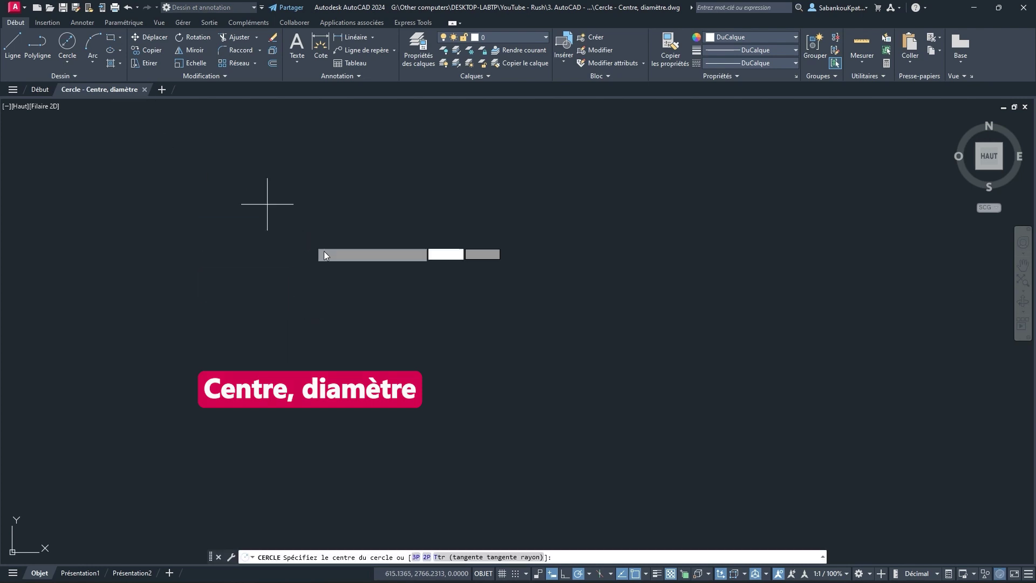
{"action": "left_click", "coordinate": [493, 299]}
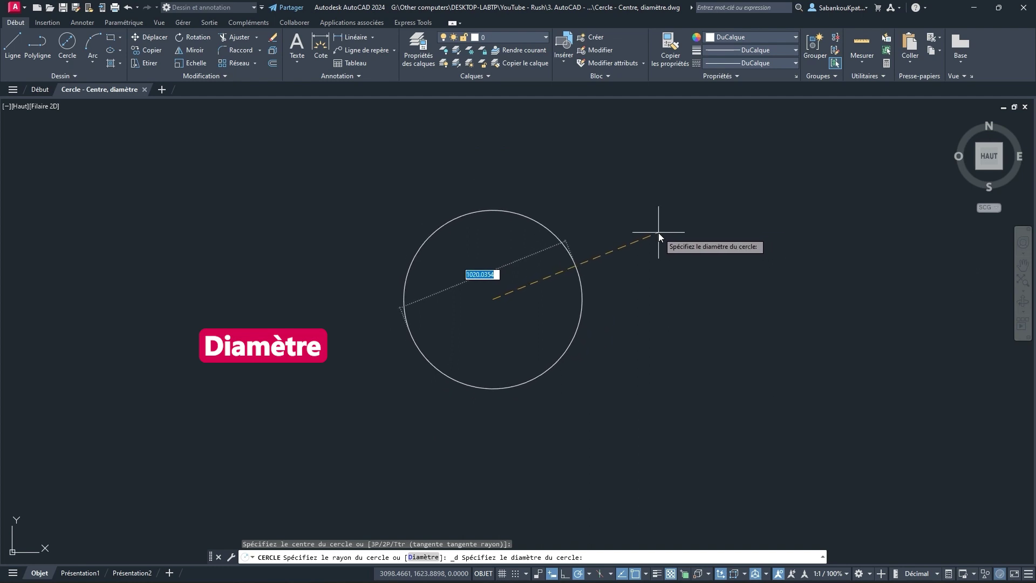
{"action": "type", "text": "1000"}
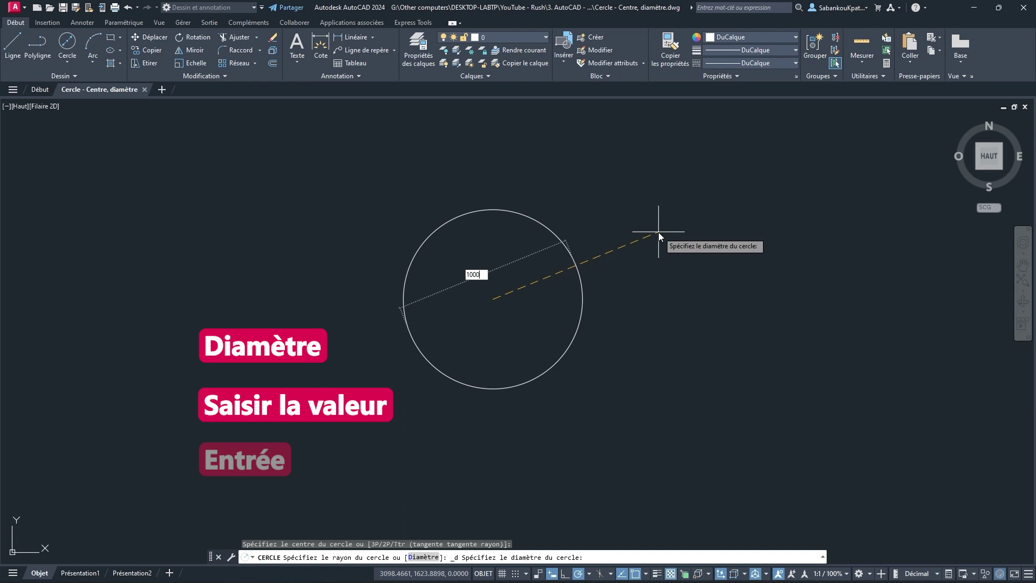
{"action": "key", "text": "Return"}
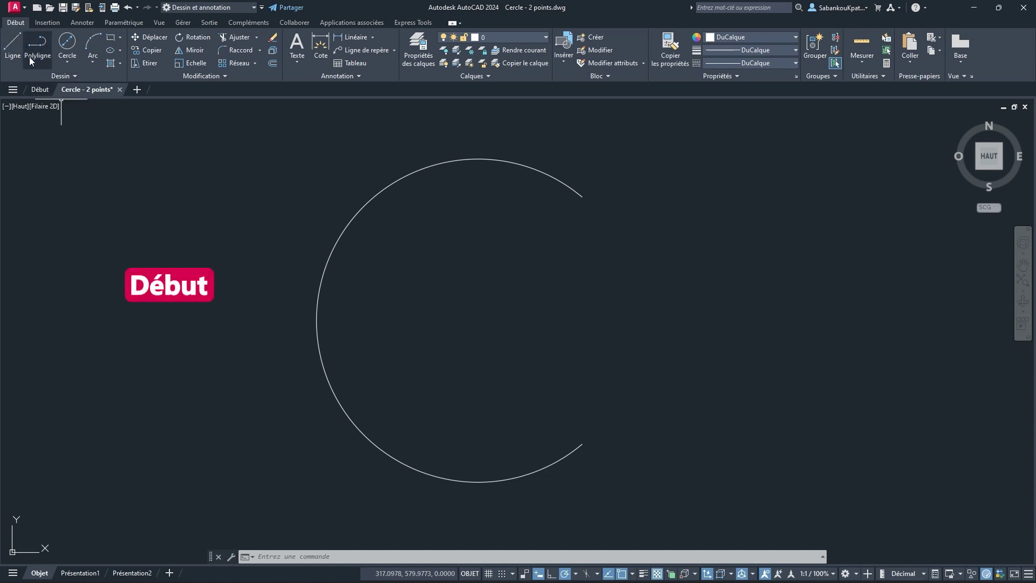
- Draw a 2 Points circle whose diameter runs between the arc's upper and lower endpoints
{"action": "left_click", "coordinate": [76, 63]}
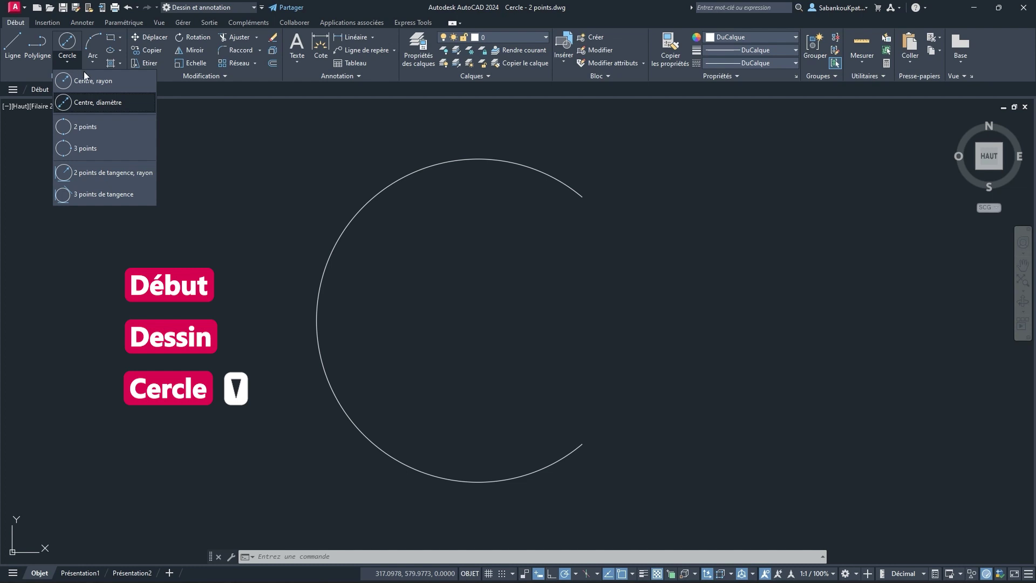
{"action": "left_click", "coordinate": [129, 128]}
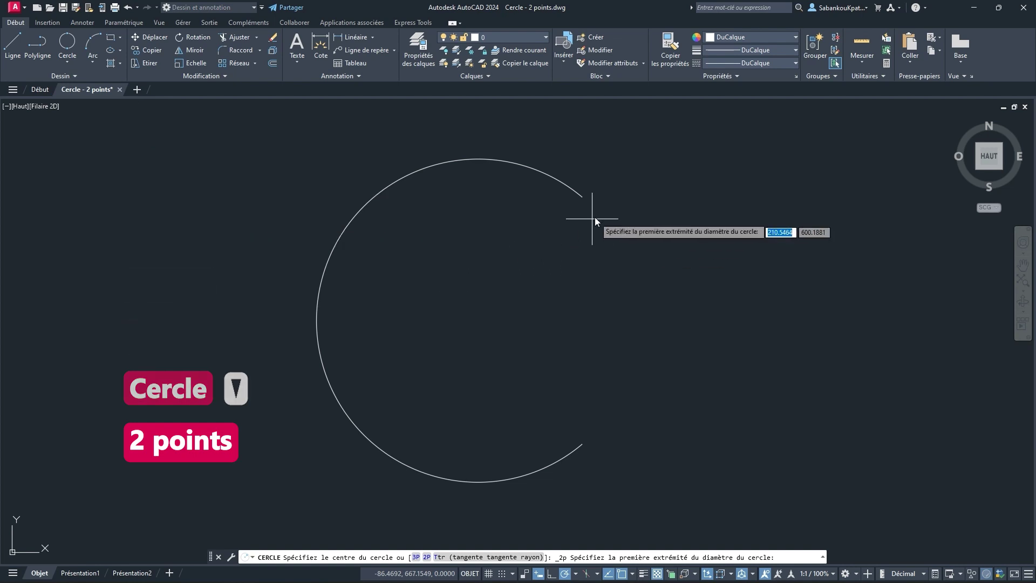
{"action": "left_click", "coordinate": [576, 199]}
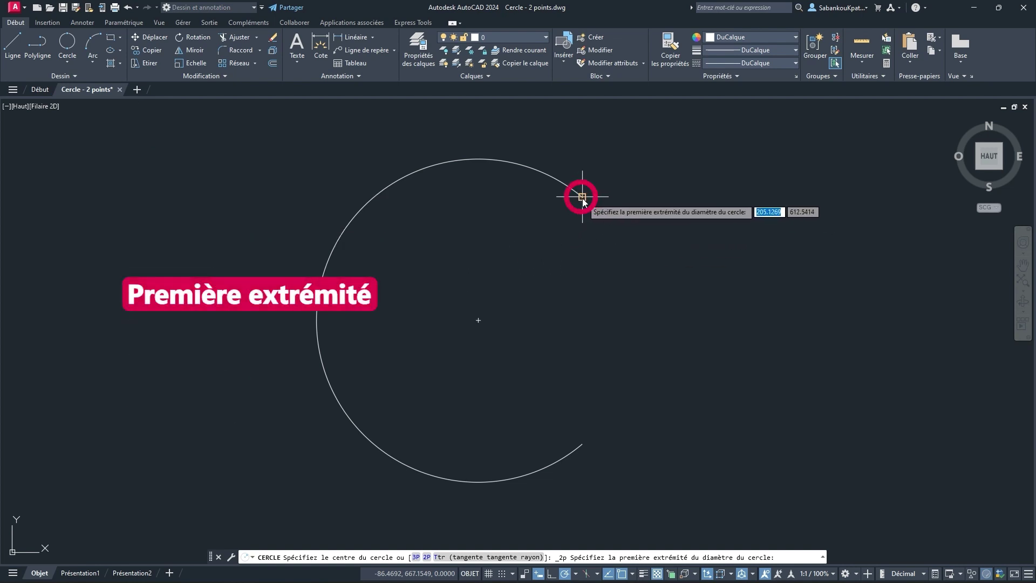
{"action": "left_click", "coordinate": [576, 200]}
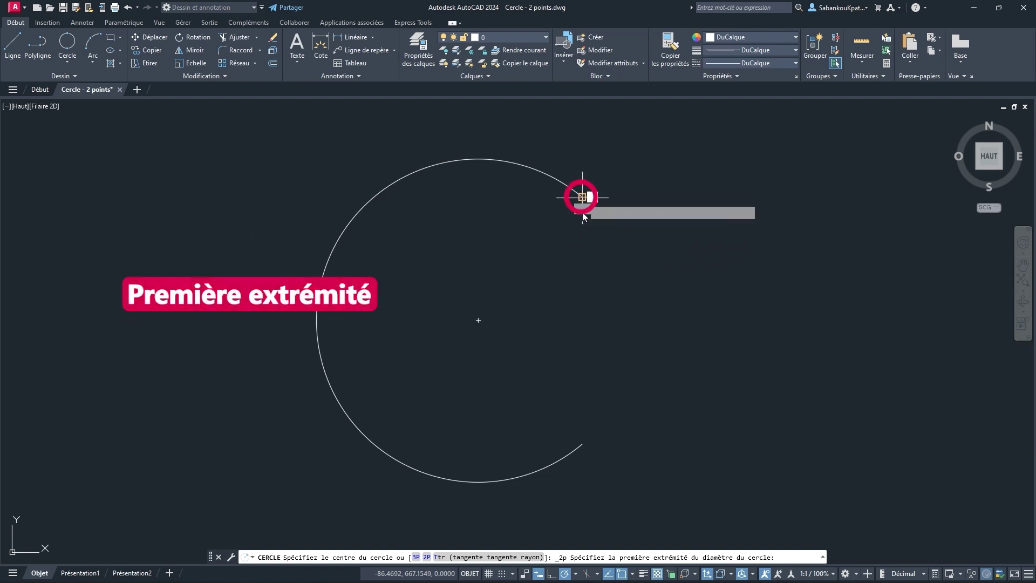
{"action": "left_click", "coordinate": [585, 445]}
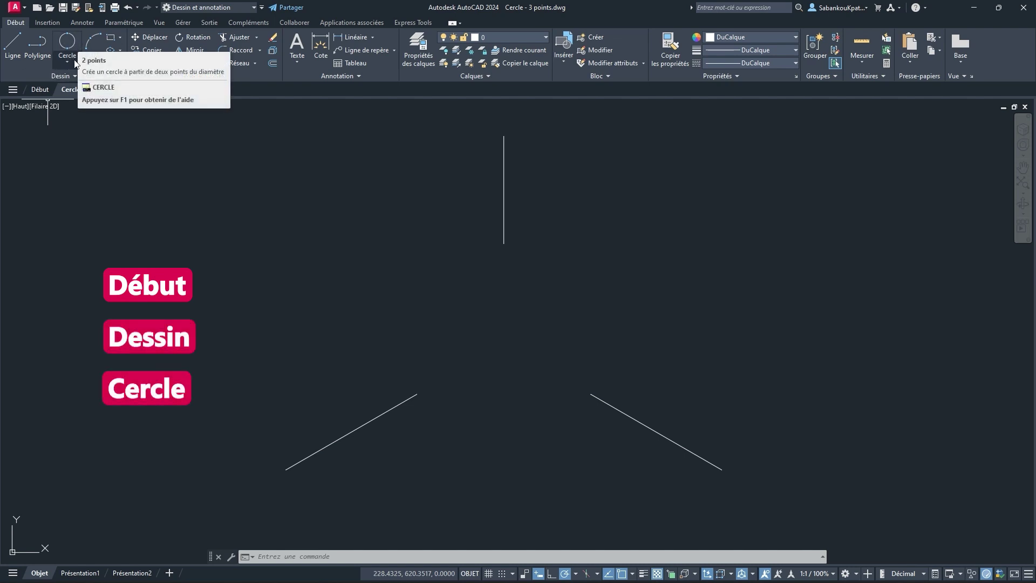
- Draw a 3 Points circle through the inner ends of the lower-left, vertical and lower-right lines
{"action": "left_click", "coordinate": [73, 61]}
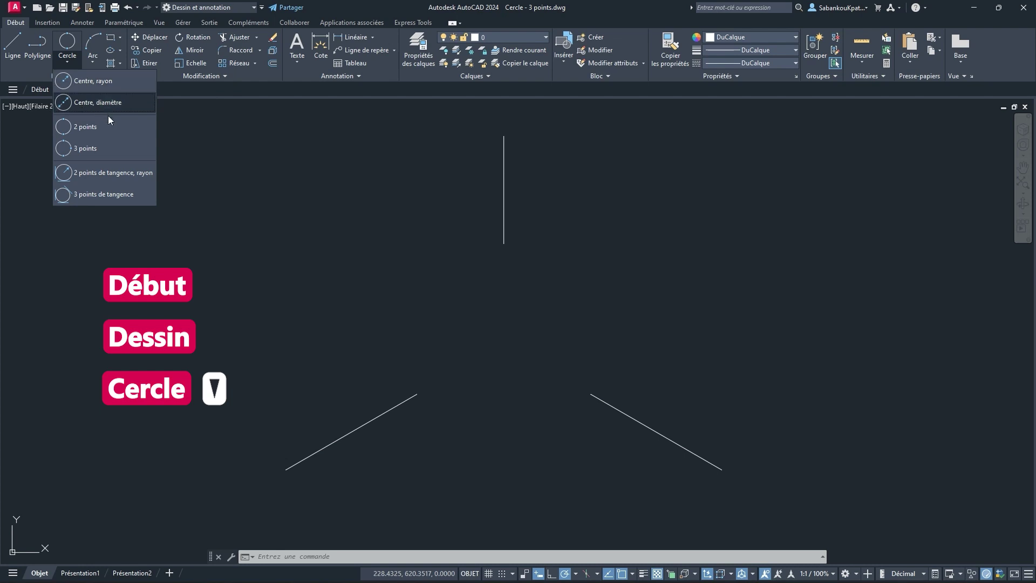
{"action": "left_click", "coordinate": [122, 148]}
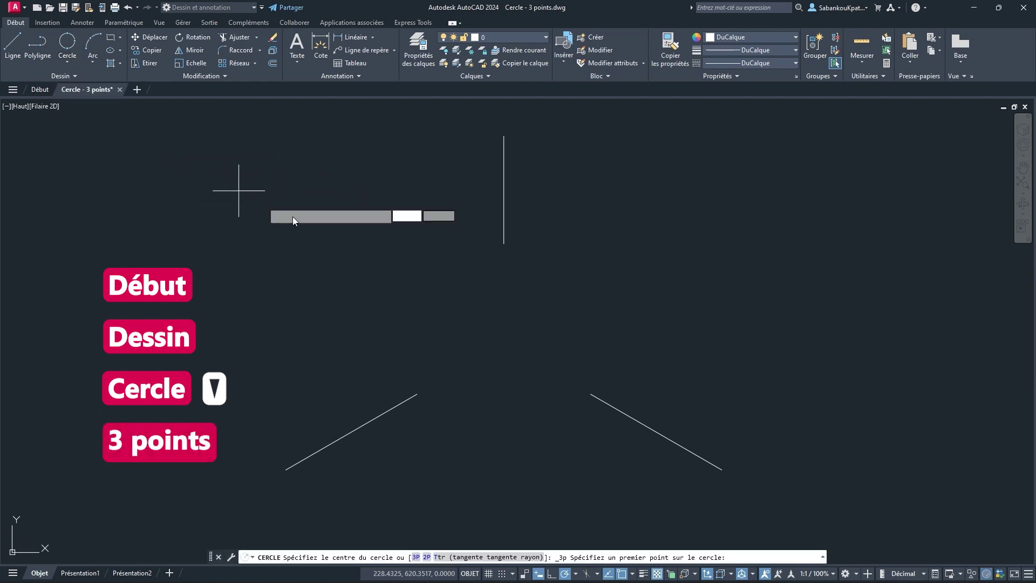
{"action": "left_click", "coordinate": [419, 395]}
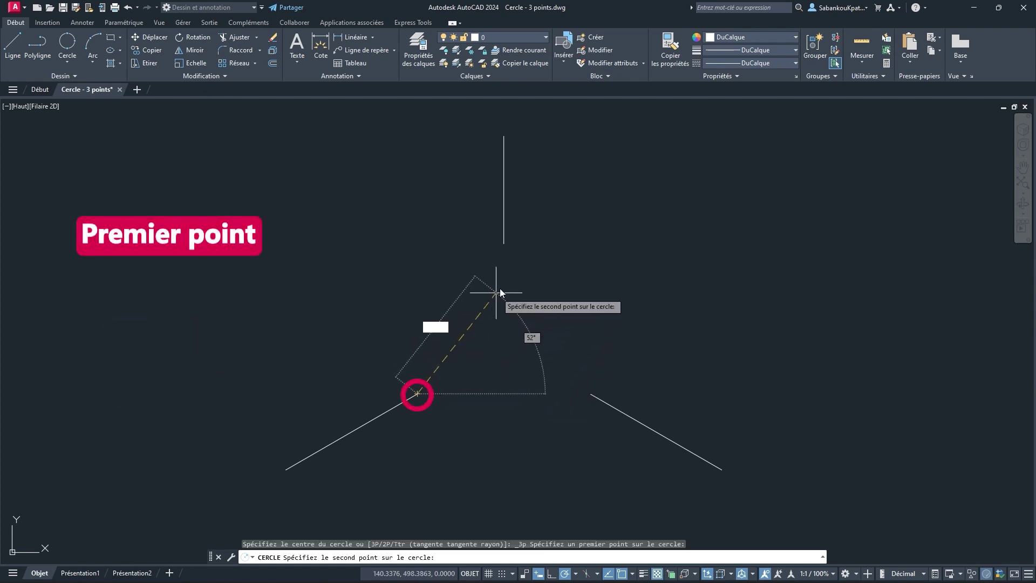
{"action": "left_click", "coordinate": [504, 244]}
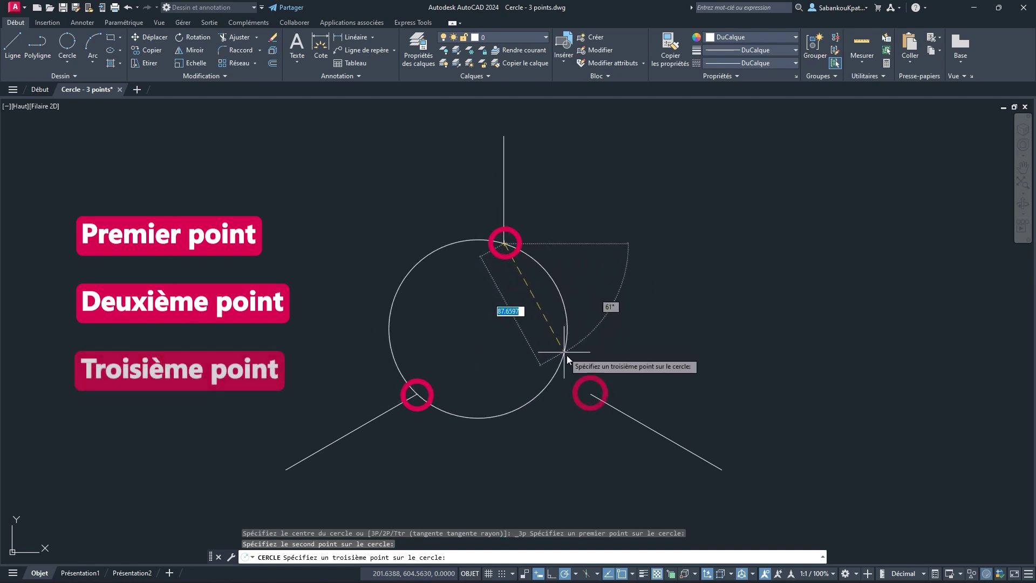
{"action": "left_click", "coordinate": [591, 393]}
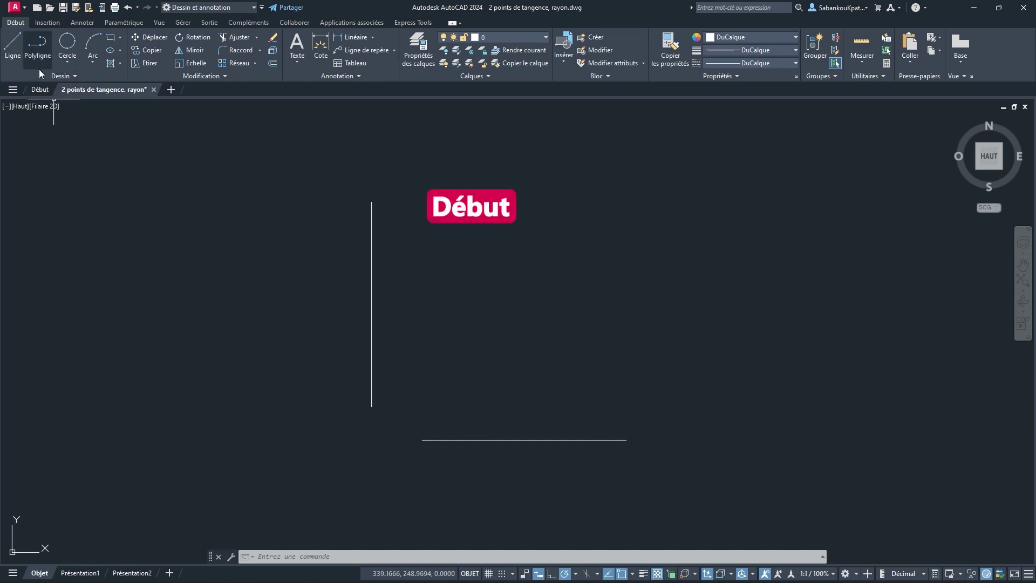
- Draw a Tan, Tan, Radius circle of radius 75 touching the vertical and horizontal lines
{"action": "left_click", "coordinate": [72, 59]}
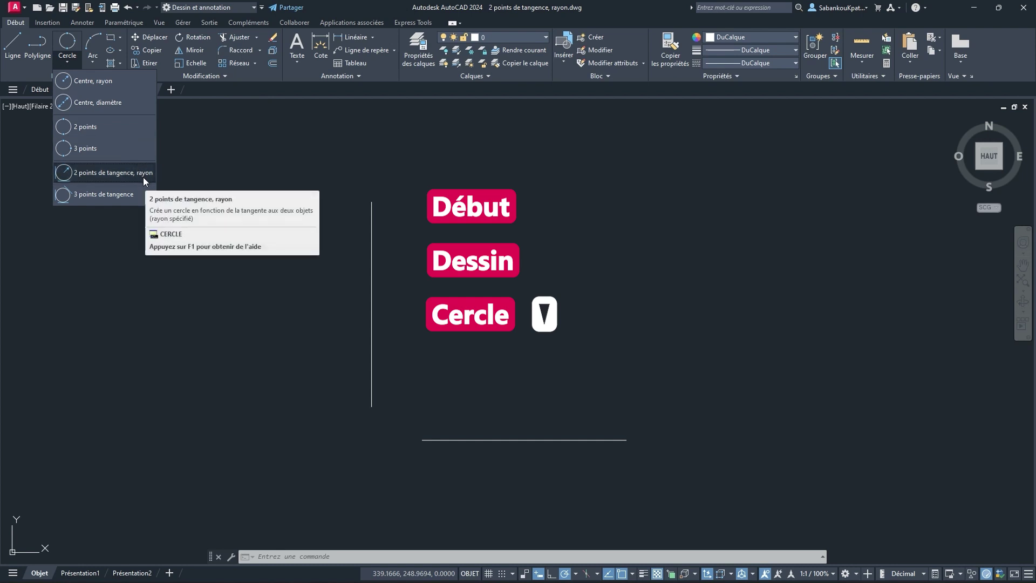
{"action": "left_click", "coordinate": [114, 173]}
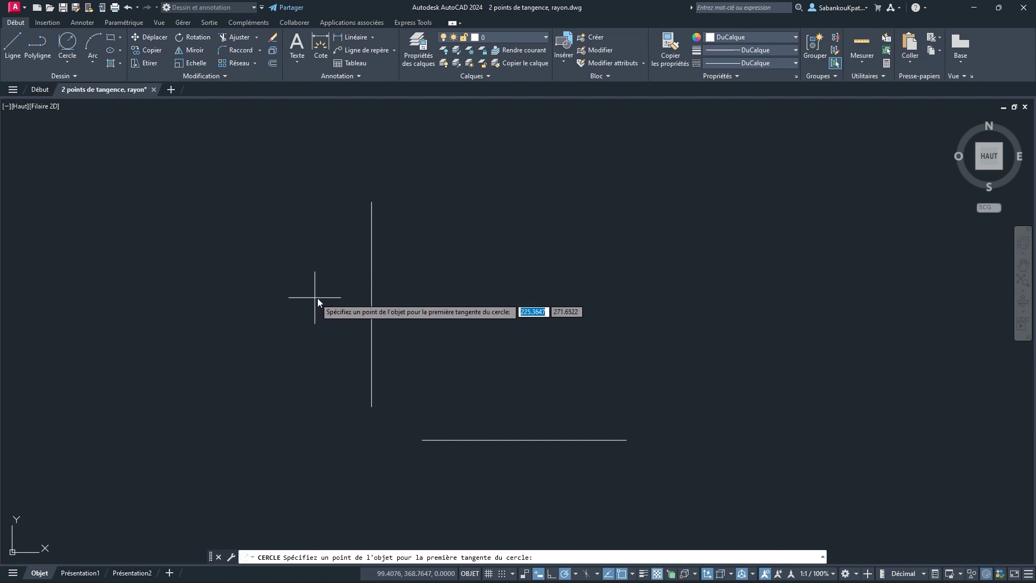
{"action": "left_click", "coordinate": [372, 296]}
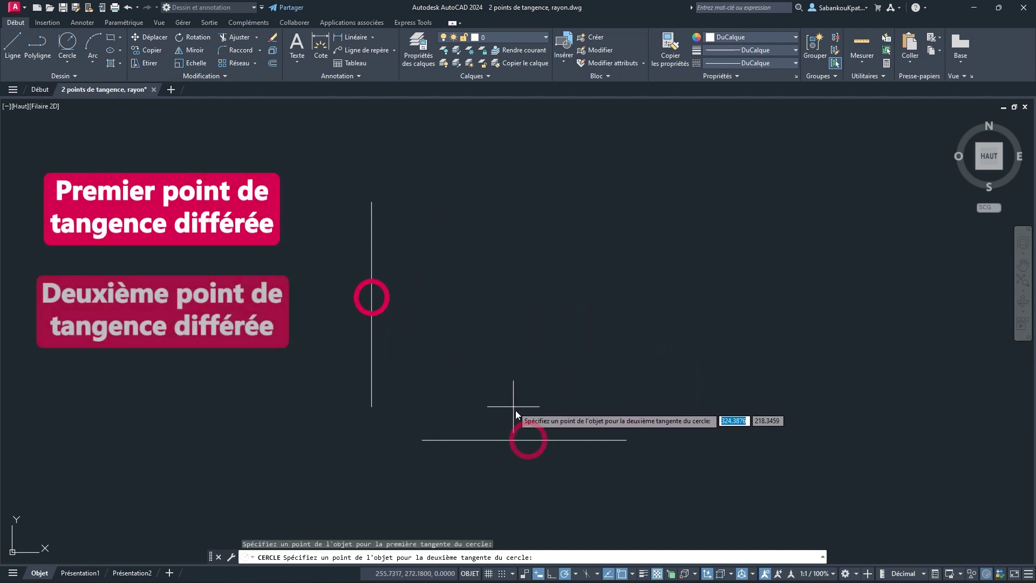
{"action": "left_click", "coordinate": [528, 440]}
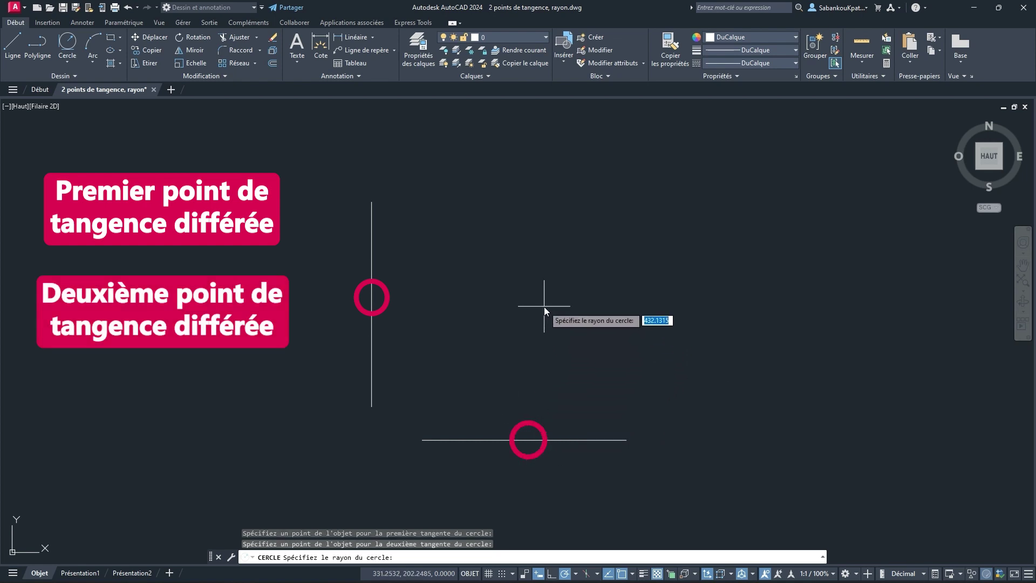
{"action": "type", "text": "75"}
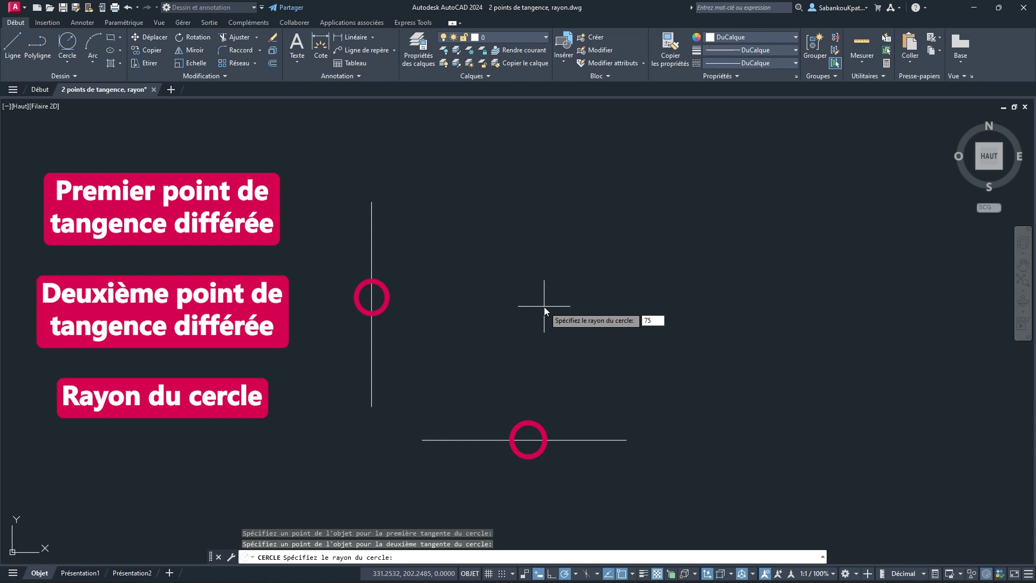
{"action": "key", "text": "Return"}
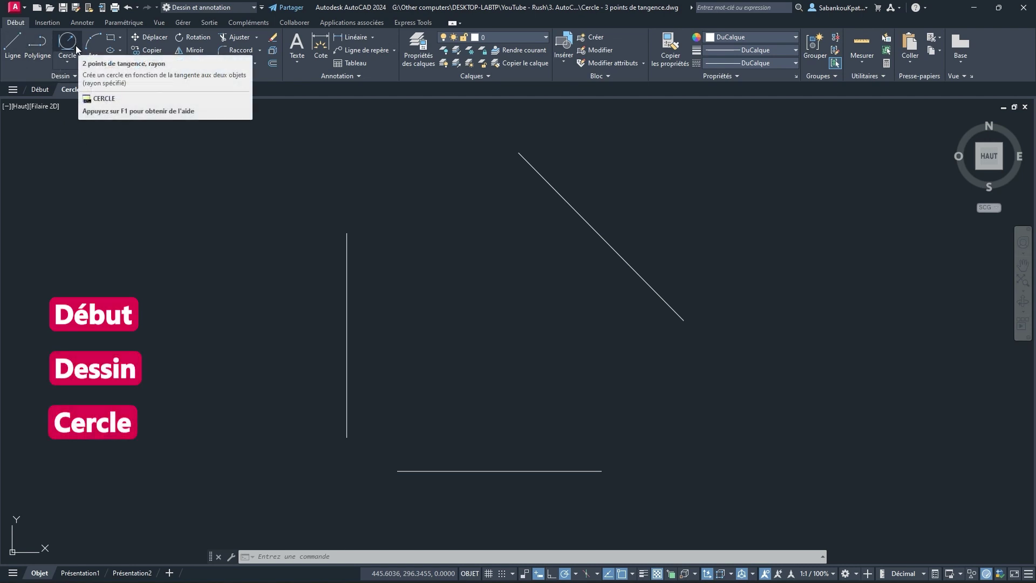
- Draw a Tan, Tan, Tan circle touching the vertical, horizontal and diagonal lines
{"action": "left_click", "coordinate": [72, 62]}
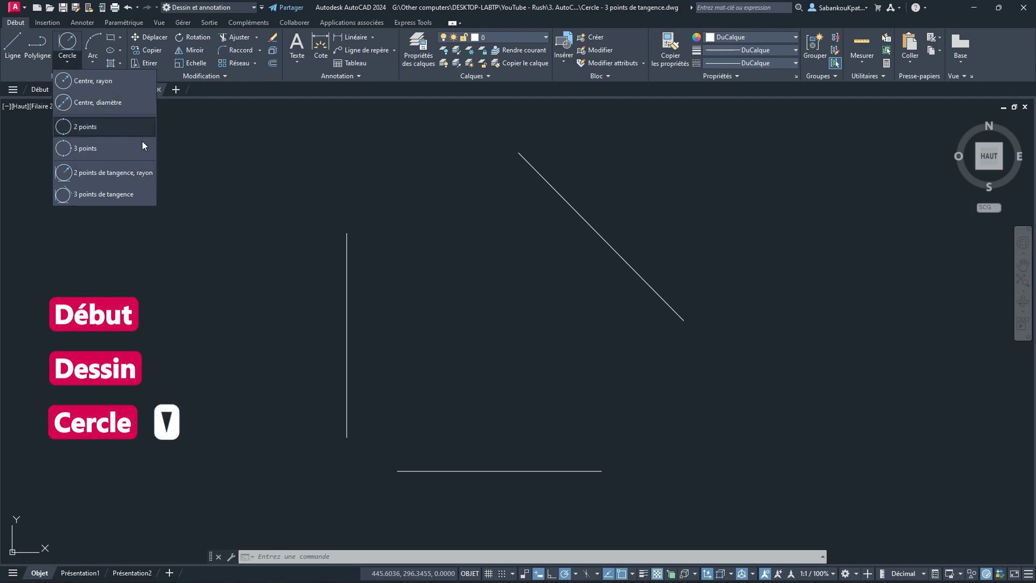
{"action": "left_click", "coordinate": [140, 194]}
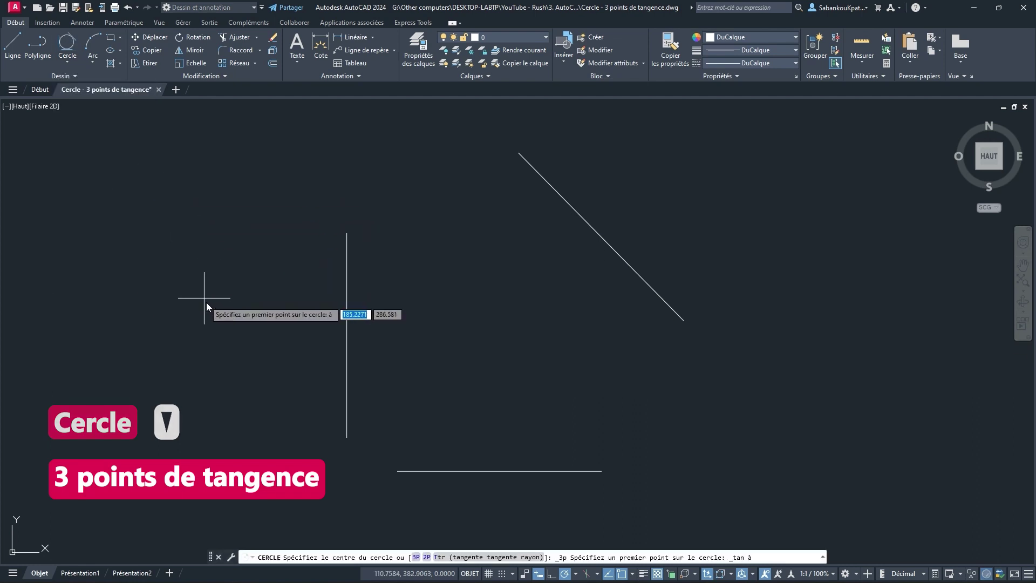
{"action": "left_click", "coordinate": [346, 327]}
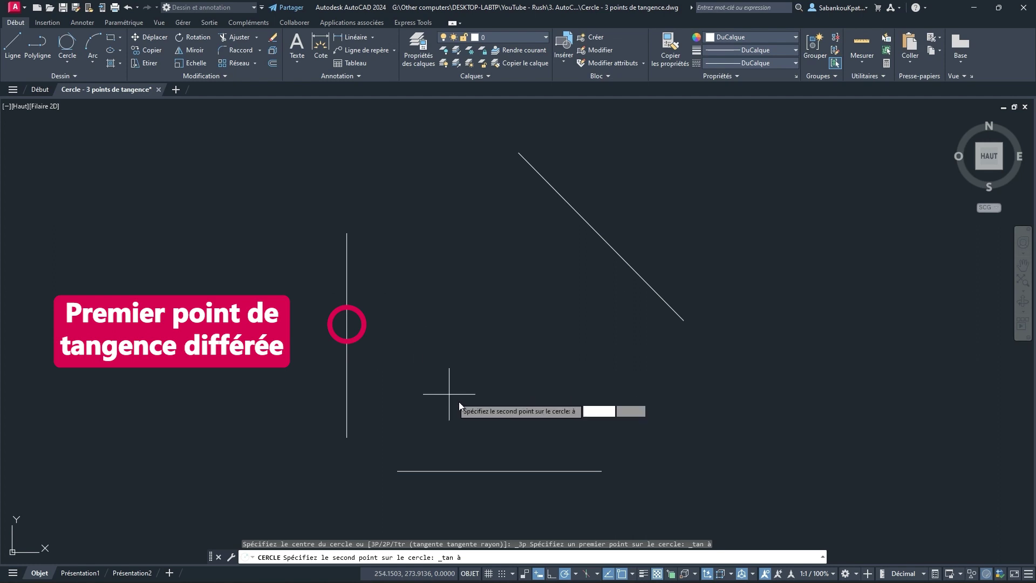
{"action": "left_click", "coordinate": [506, 472]}
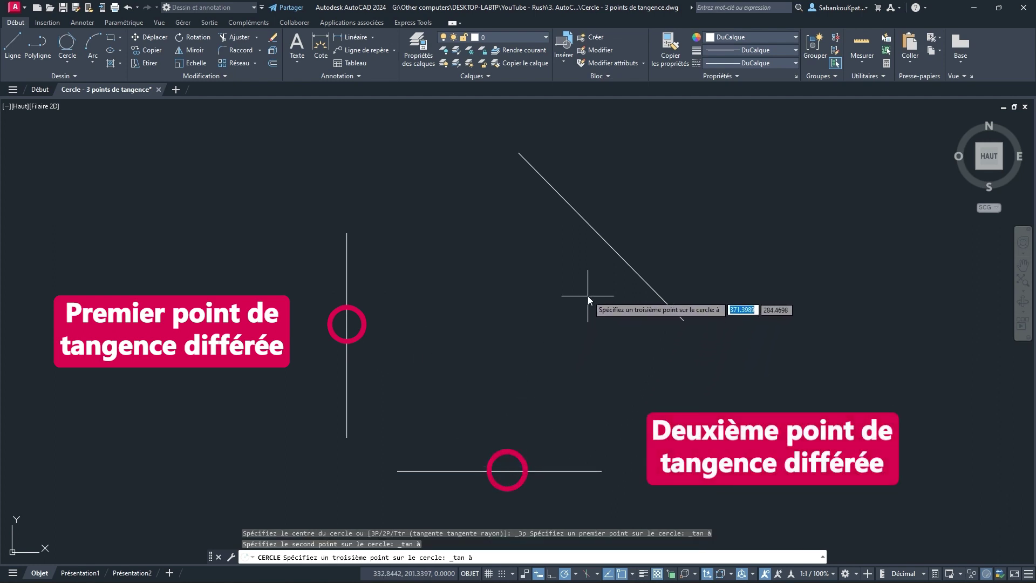
{"action": "left_click", "coordinate": [598, 235]}
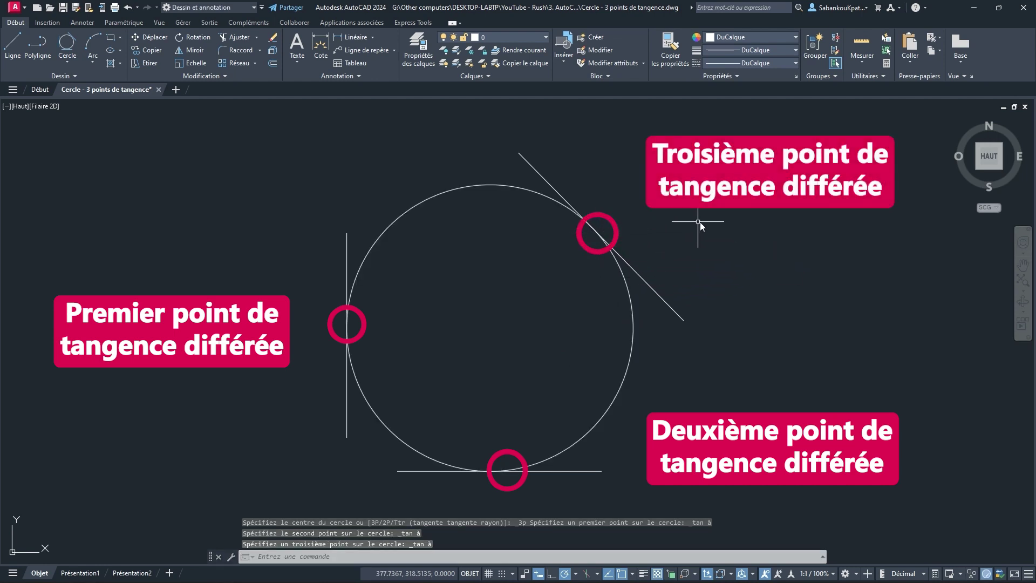